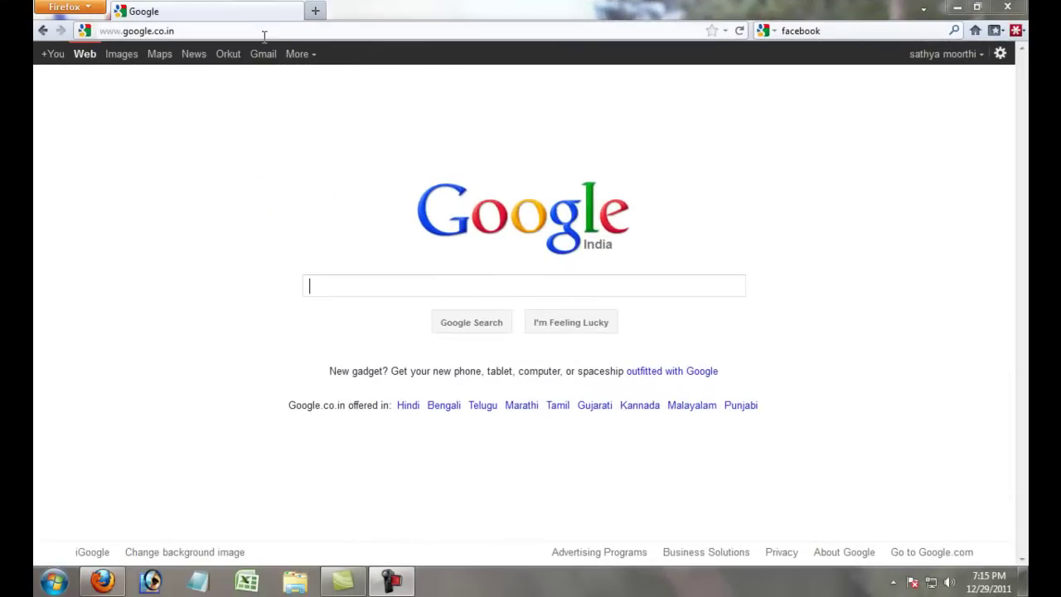
Go to the account management page at google.com/accounts.
{"action": "left_click", "coordinate": [262, 30]}
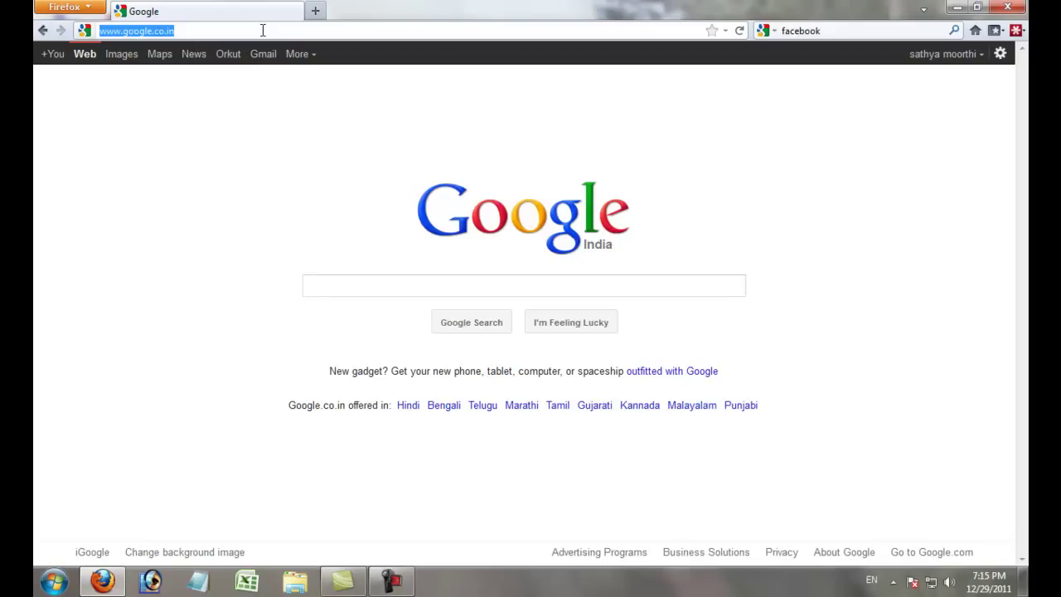
{"action": "type", "text": "google.com/a"}
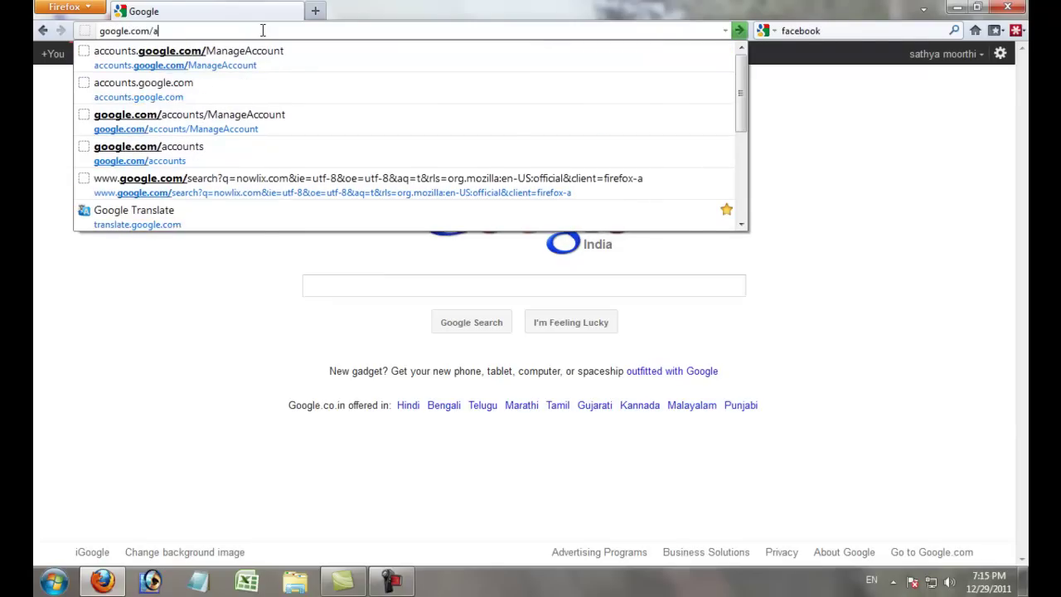
{"action": "type", "text": "ccounts"}
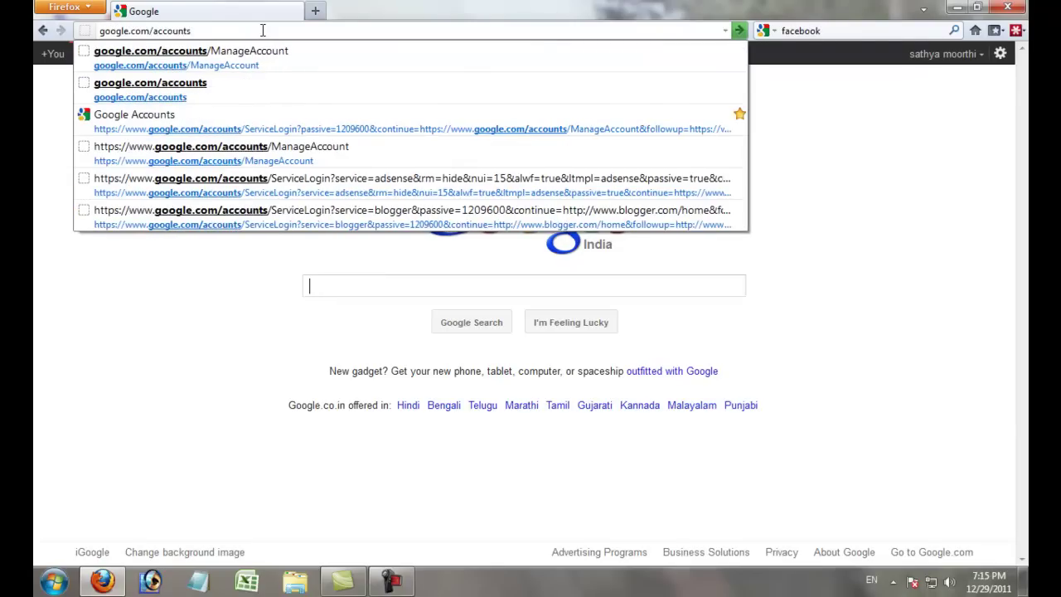
{"action": "key", "text": "Return"}
From the account's product list, open AdSense in a separate tab and Blogger in the current tab.
{"action": "scroll", "coordinate": [243, 299], "scroll_direction": "down", "scroll_amount": 2}
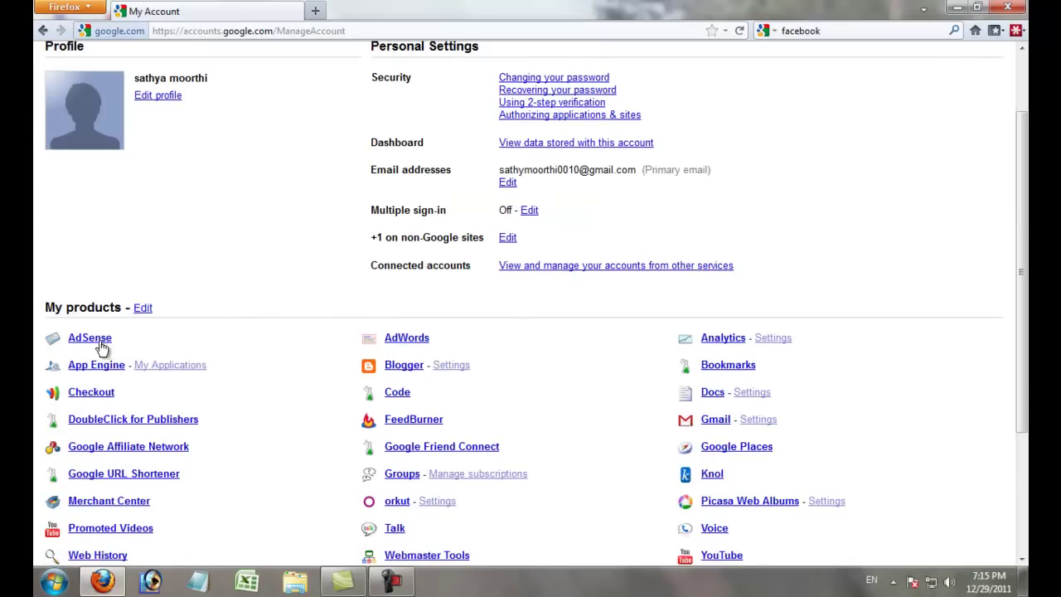
{"action": "right_click", "coordinate": [91, 342]}
{"action": "left_click", "coordinate": [166, 350]}
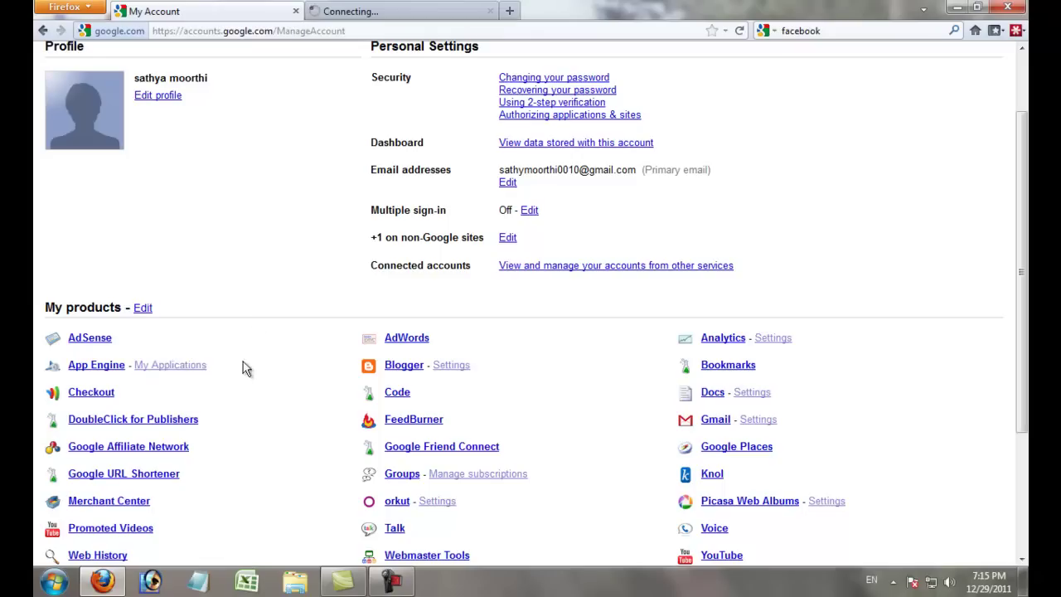
{"action": "left_click", "coordinate": [398, 371]}
View the URL channels under My ads in AdSense and look at the form for adding a URL channel.
{"action": "left_click", "coordinate": [394, 14]}
{"action": "left_click", "coordinate": [118, 101]}
{"action": "left_click", "coordinate": [104, 196]}
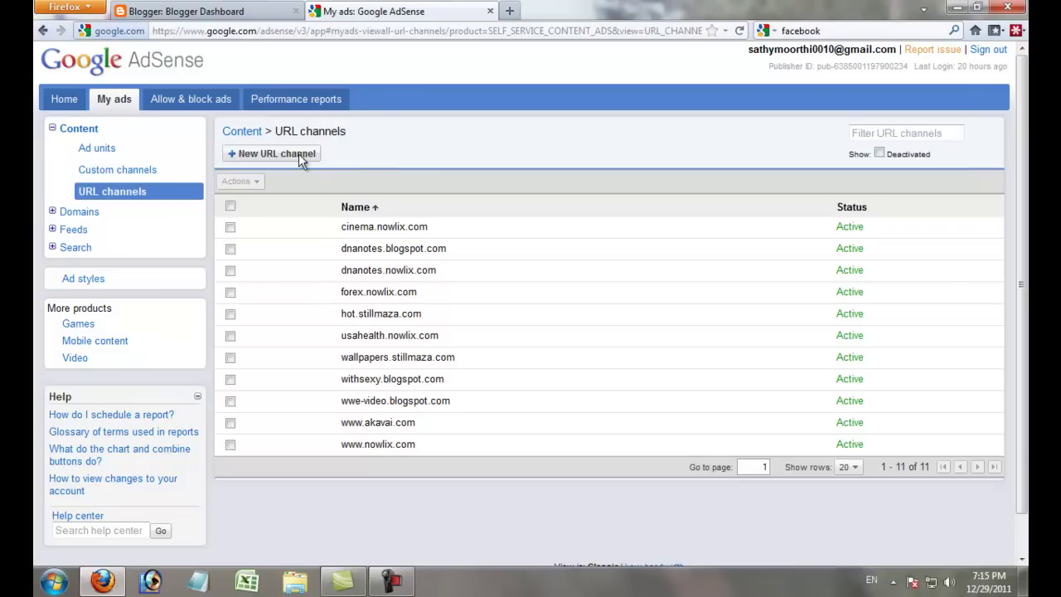
{"action": "left_click", "coordinate": [299, 153]}
{"action": "left_click", "coordinate": [699, 193]}
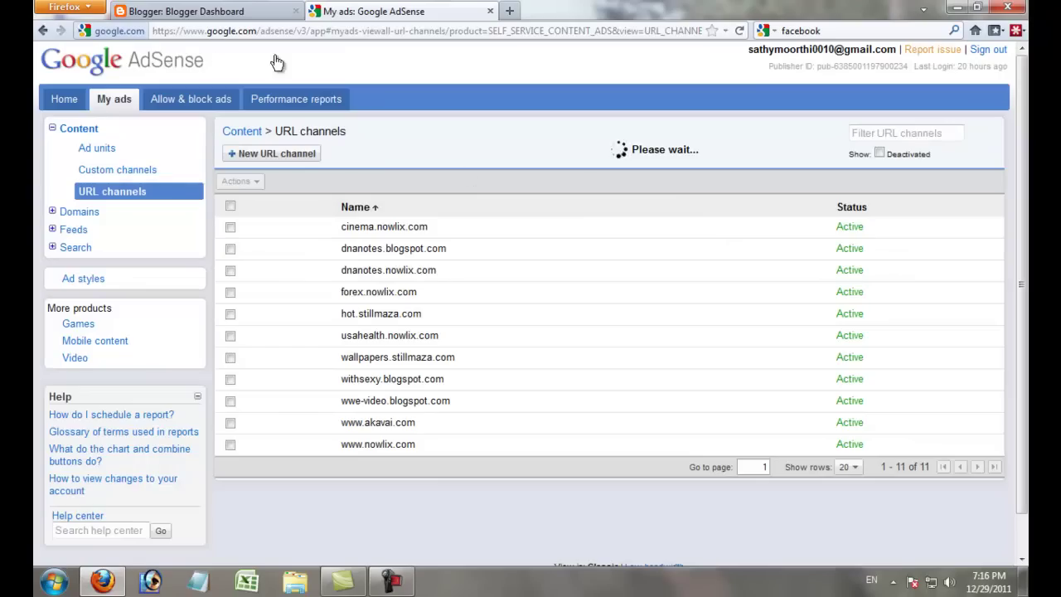
Start a new content ad unit named Example 123 with the 160 x 600 - Wide Skyscraper size, keeping text and image/rich media ads.
{"action": "left_click", "coordinate": [94, 150]}
{"action": "left_click", "coordinate": [263, 154]}
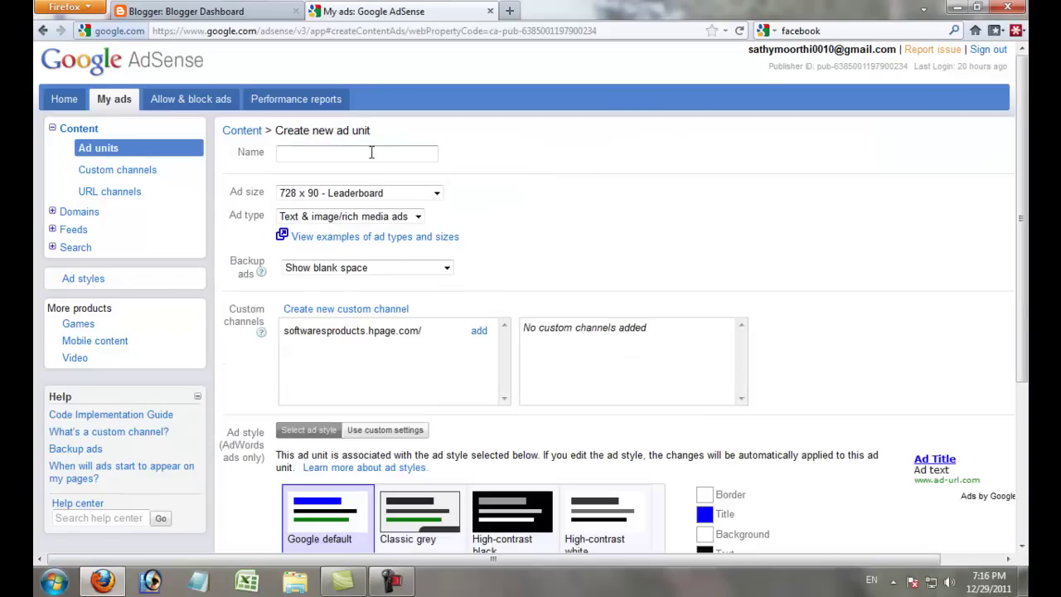
{"action": "left_click", "coordinate": [369, 193]}
{"action": "left_click", "coordinate": [345, 264]}
{"action": "left_click", "coordinate": [353, 217]}
{"action": "left_click", "coordinate": [352, 218]}
Give the ad unit custom style settings with the Arial font family and the Large font size.
{"action": "scroll", "coordinate": [402, 271], "scroll_direction": "down", "scroll_amount": 2}
{"action": "scroll", "coordinate": [385, 289], "scroll_direction": "down", "scroll_amount": 3}
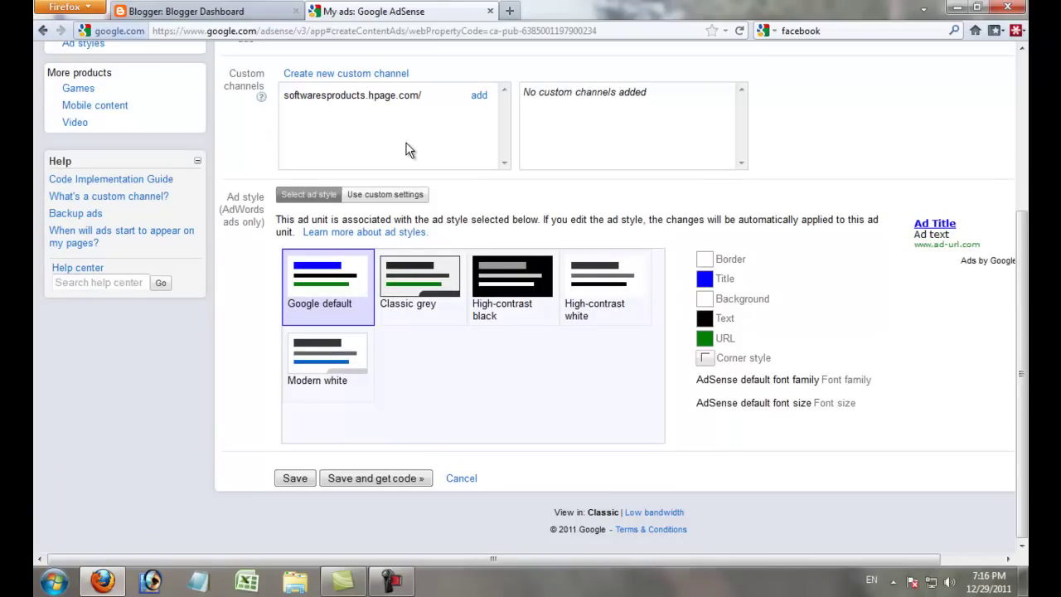
{"action": "left_click", "coordinate": [384, 196]}
{"action": "left_click", "coordinate": [617, 384]}
{"action": "left_click", "coordinate": [604, 386]}
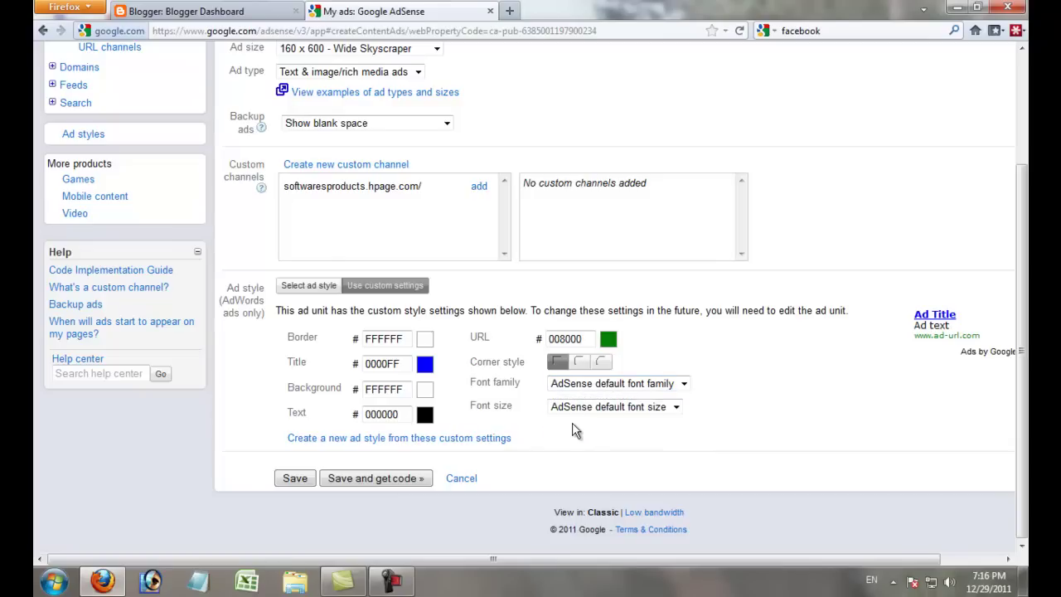
{"action": "left_click", "coordinate": [604, 388]}
{"action": "left_click", "coordinate": [592, 420]}
{"action": "left_click", "coordinate": [576, 412]}
{"action": "left_click", "coordinate": [566, 471]}
{"action": "left_click", "coordinate": [634, 407]}
{"action": "left_click", "coordinate": [755, 428]}
Save the ad unit and copy its entire generated ad code.
{"action": "scroll", "coordinate": [361, 315], "scroll_direction": "up", "scroll_amount": 3}
{"action": "scroll", "coordinate": [362, 315], "scroll_direction": "down", "scroll_amount": 3}
{"action": "left_click", "coordinate": [388, 481]}
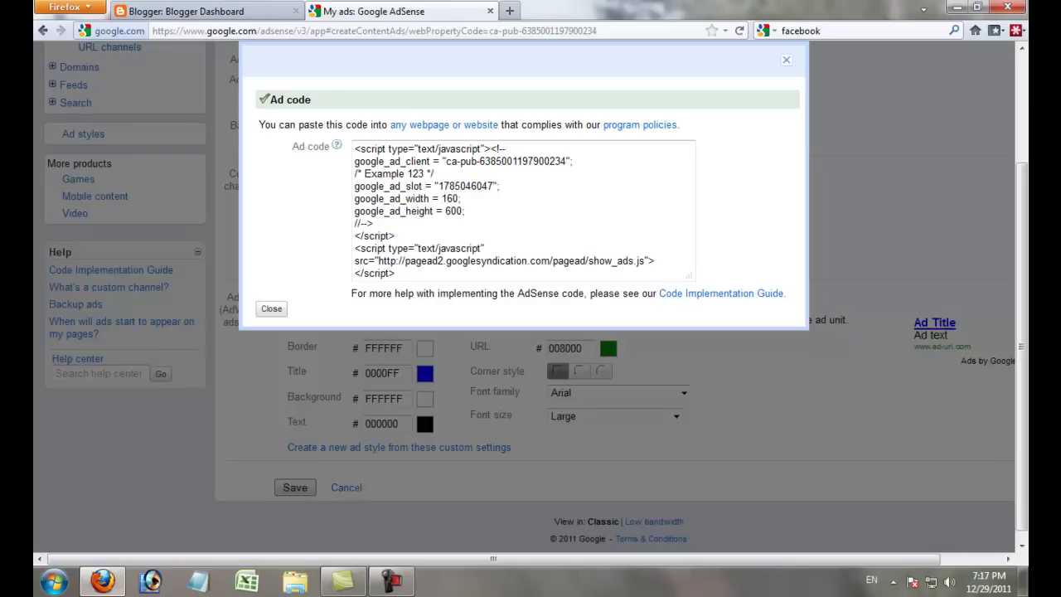
{"action": "right_click", "coordinate": [466, 204]}
{"action": "left_click", "coordinate": [511, 364]}
{"action": "right_click", "coordinate": [439, 201]}
{"action": "left_click", "coordinate": [475, 303]}
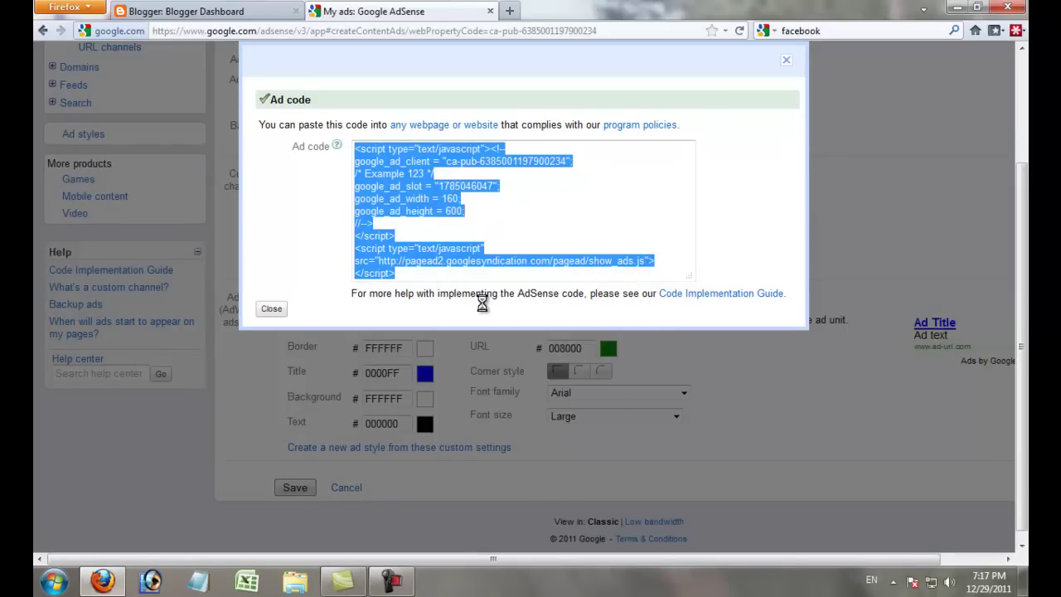
Switch to the Blogger dashboard, list all blogs and open the layout of Your Job Portal.
{"action": "left_click", "coordinate": [207, 12]}
{"action": "scroll", "coordinate": [683, 186], "scroll_direction": "down", "scroll_amount": 3}
{"action": "left_click", "coordinate": [508, 348]}
{"action": "scroll", "coordinate": [480, 414], "scroll_direction": "down", "scroll_amount": 5}
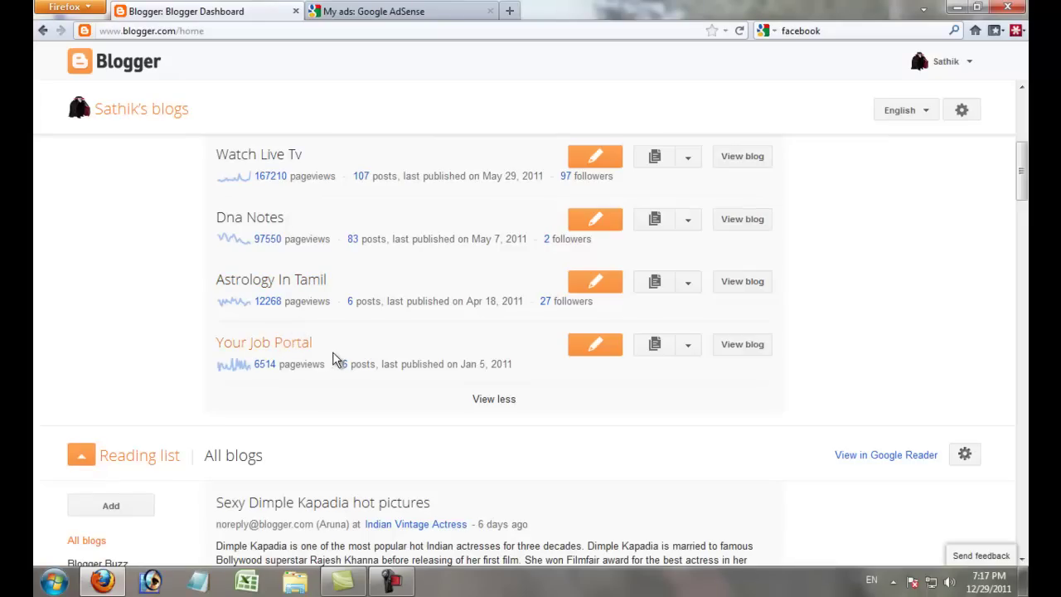
{"action": "left_click", "coordinate": [689, 351]}
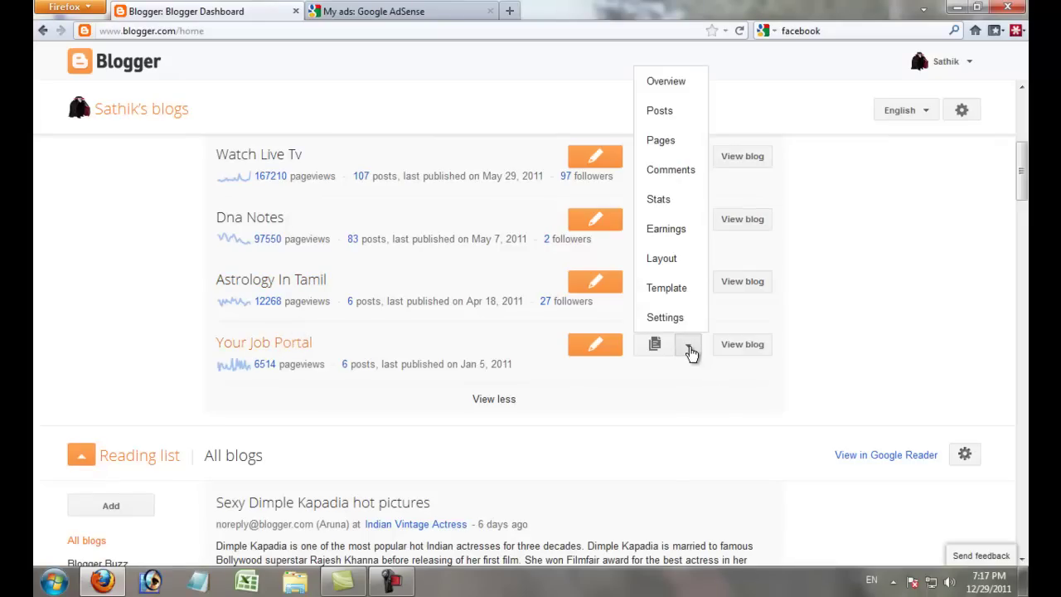
{"action": "left_click", "coordinate": [663, 259]}
Start adding an HTML/JavaScript gadget to the sidebar of the blog layout.
{"action": "left_click", "coordinate": [838, 282]}
{"action": "scroll", "coordinate": [332, 290], "scroll_direction": "down", "scroll_amount": 9}
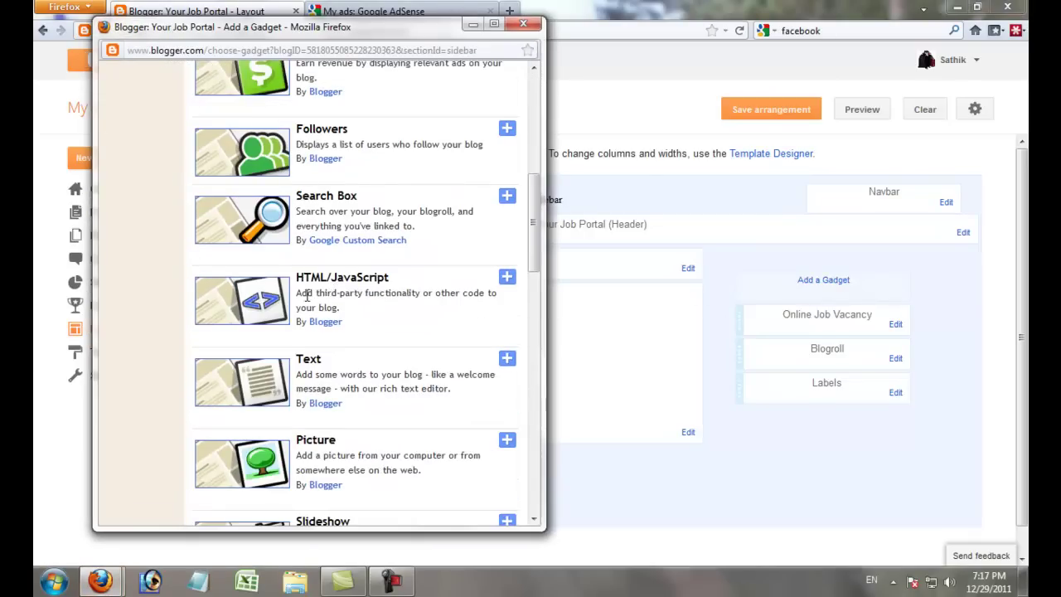
{"action": "mouse_move", "coordinate": [419, 288]}
{"action": "left_mouse_down"}
{"action": "mouse_move", "coordinate": [294, 280]}
{"action": "mouse_move", "coordinate": [426, 295]}
{"action": "left_mouse_up"}
{"action": "left_click", "coordinate": [442, 292]}
{"action": "left_click", "coordinate": [353, 278]}
Paste the copied ad code as the HTML/JavaScript gadget's content and save the gadget.
{"action": "left_click", "coordinate": [279, 282]}
{"action": "right_click", "coordinate": [278, 281]}
{"action": "left_click", "coordinate": [332, 401]}
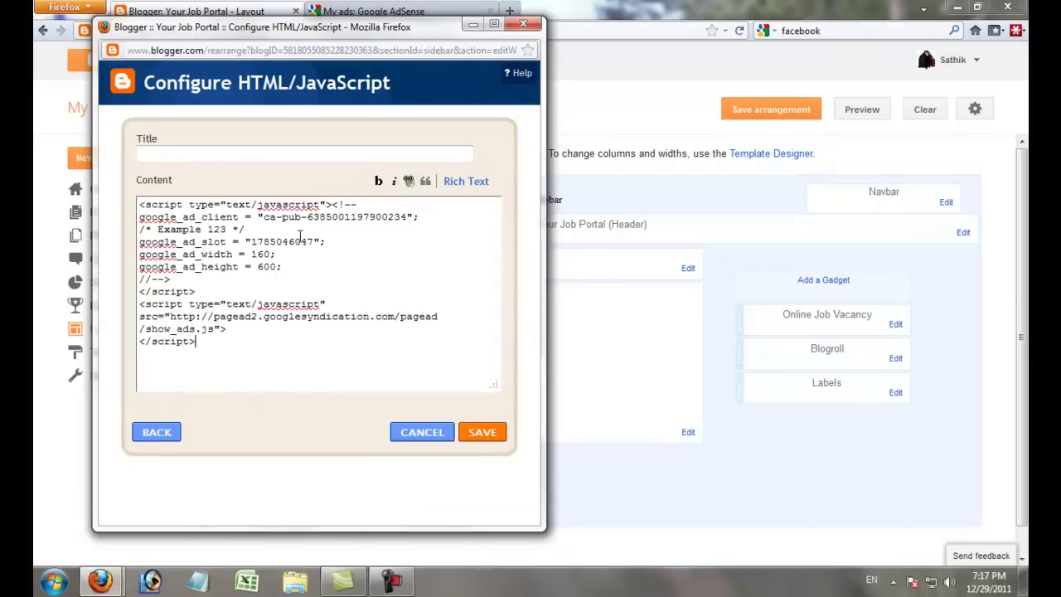
{"action": "left_click", "coordinate": [482, 432]}
Move the new HTML/JavaScript gadget from the sidebar to above Blog Posts and save the arrangement.
{"action": "left_click_drag", "start_coordinate": [824, 317], "coordinate": [434, 293]}
{"action": "left_click", "coordinate": [747, 116]}
View the published Your Job Portal blog and examine the page for the ad's placement.
{"action": "left_click", "coordinate": [569, 78]}
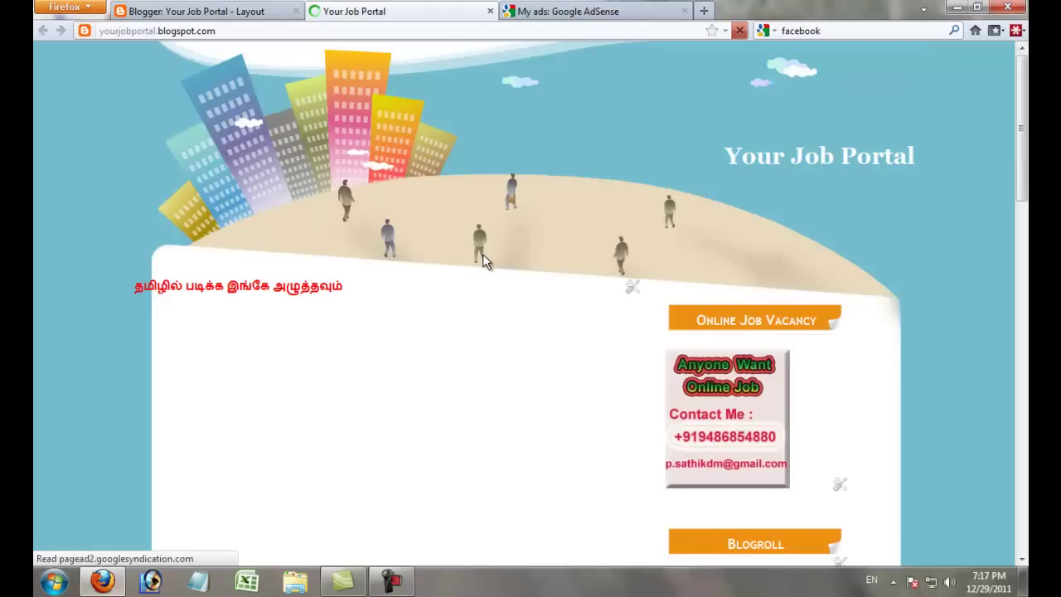
{"action": "scroll", "coordinate": [484, 257], "scroll_direction": "down", "scroll_amount": 6}
{"action": "scroll", "coordinate": [312, 189], "scroll_direction": "up", "scroll_amount": 5}
{"action": "scroll", "coordinate": [301, 230], "scroll_direction": "down", "scroll_amount": 5}
{"action": "scroll", "coordinate": [339, 230], "scroll_direction": "up", "scroll_amount": 4}
{"action": "scroll", "coordinate": [435, 307], "scroll_direction": "down", "scroll_amount": 6}
{"action": "scroll", "coordinate": [497, 292], "scroll_direction": "down", "scroll_amount": 12}
{"action": "scroll", "coordinate": [489, 289], "scroll_direction": "up", "scroll_amount": 15}
Return to the blog layout and remove the HTML/JavaScript ad gadget above Blog Posts.
{"action": "left_click", "coordinate": [257, 14]}
{"action": "left_click", "coordinate": [688, 302]}
{"action": "left_click", "coordinate": [174, 436]}
{"action": "left_click", "coordinate": [415, 263]}
{"action": "left_click", "coordinate": [523, 25]}
{"action": "left_click", "coordinate": [687, 304]}
{"action": "left_click", "coordinate": [167, 434]}
{"action": "left_click", "coordinate": [331, 263]}
Find the interface options and switch Blogger back to the old interface.
{"action": "scroll", "coordinate": [120, 423], "scroll_direction": "down", "scroll_amount": 1}
{"action": "scroll", "coordinate": [121, 423], "scroll_direction": "up", "scroll_amount": 1}
{"action": "left_click", "coordinate": [982, 62]}
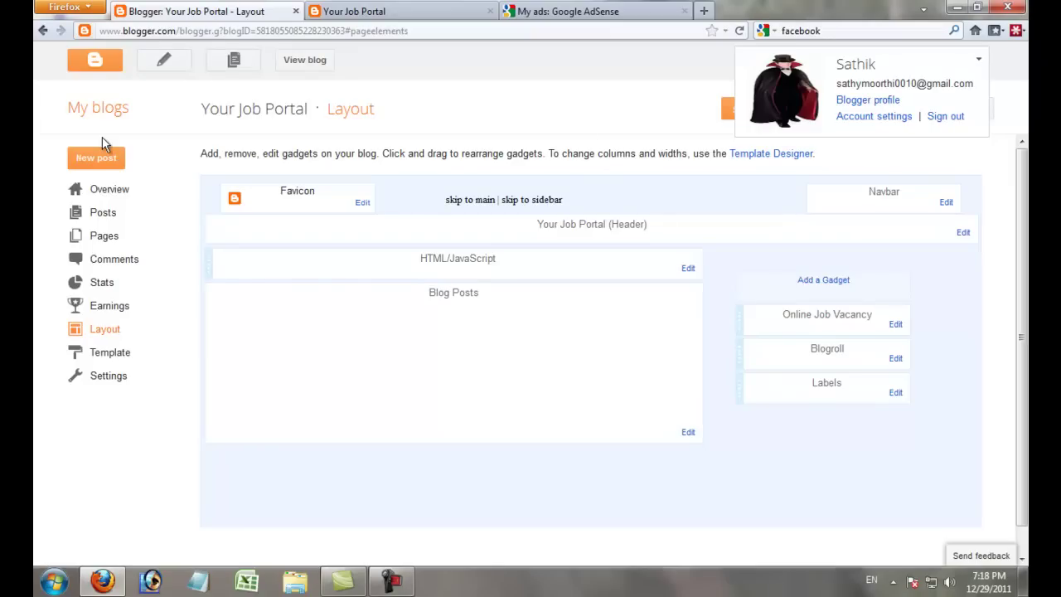
{"action": "left_click", "coordinate": [116, 189]}
{"action": "scroll", "coordinate": [367, 258], "scroll_direction": "down", "scroll_amount": 3}
{"action": "scroll", "coordinate": [645, 467], "scroll_direction": "up", "scroll_amount": 2}
{"action": "scroll", "coordinate": [645, 467], "scroll_direction": "down", "scroll_amount": 1}
{"action": "scroll", "coordinate": [647, 467], "scroll_direction": "up", "scroll_amount": 2}
{"action": "left_click", "coordinate": [976, 60]}
{"action": "left_click", "coordinate": [993, 116]}
{"action": "left_click", "coordinate": [936, 221]}
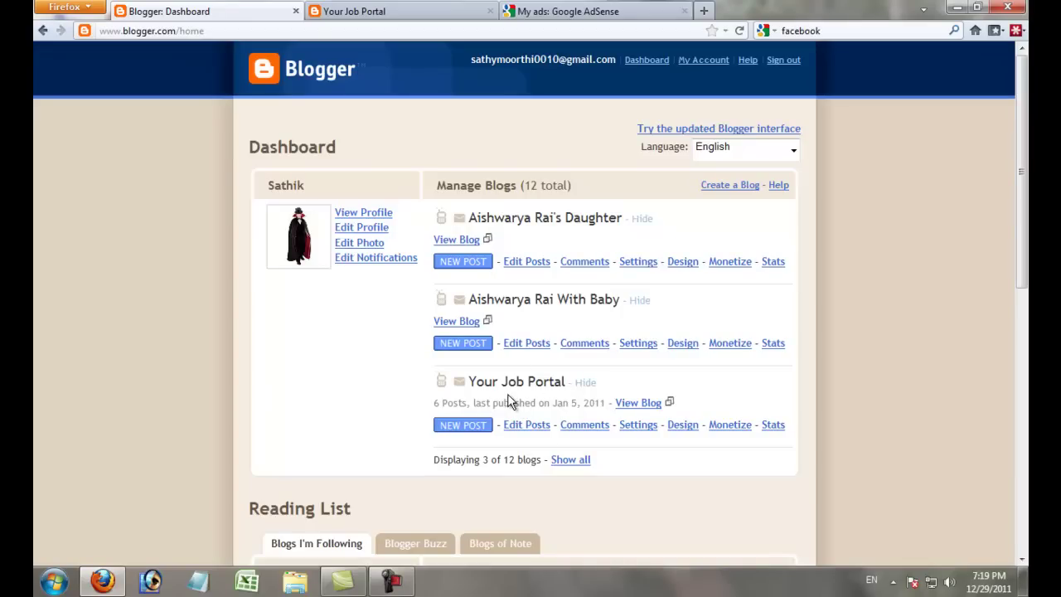
Open the design of Your Job Portal and add a sidebar HTML/JavaScript gadget containing the copied ad code.
{"action": "left_click", "coordinate": [678, 427]}
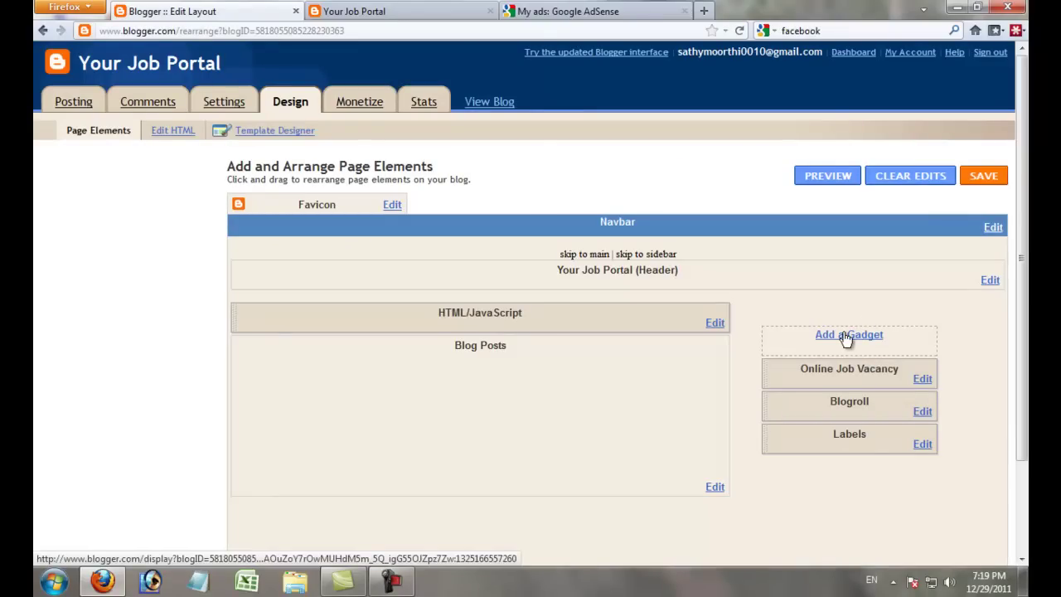
{"action": "left_click", "coordinate": [847, 337]}
{"action": "scroll", "coordinate": [284, 274], "scroll_direction": "down", "scroll_amount": 5}
{"action": "left_click_drag", "start_coordinate": [296, 470], "coordinate": [419, 466]}
{"action": "left_click", "coordinate": [426, 466]}
{"action": "left_click", "coordinate": [506, 454]}
{"action": "key", "text": "ctrl+v"}
{"action": "left_click", "coordinate": [483, 433]}
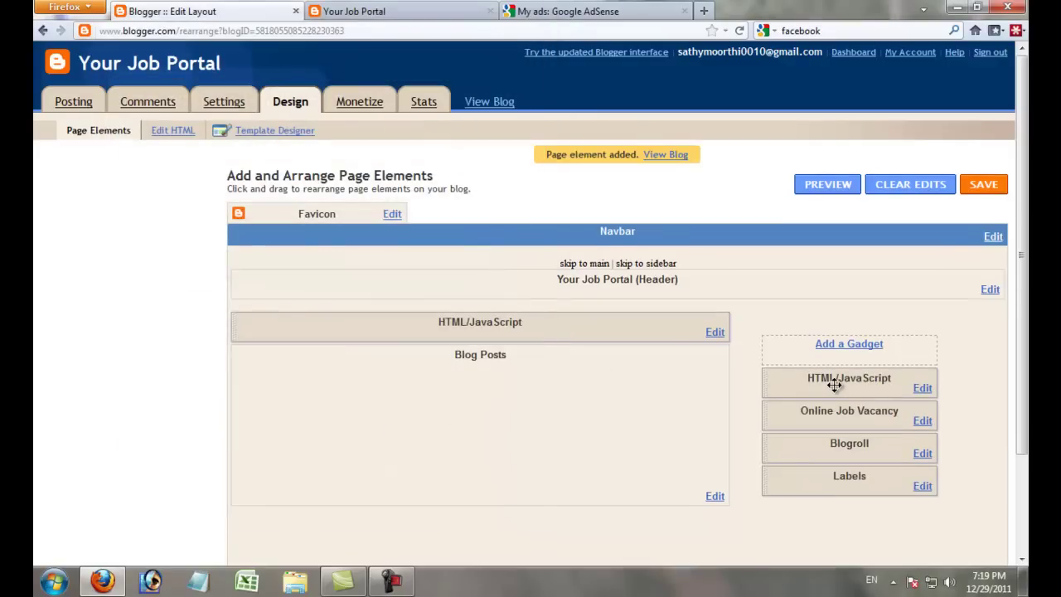
Move the added ad gadget into the main column by Blog Posts and save the page elements.
{"action": "left_click_drag", "start_coordinate": [833, 383], "coordinate": [525, 382]}
{"action": "left_click", "coordinate": [979, 185]}
View the published blog again and look through the page for the ad.
{"action": "left_click", "coordinate": [697, 154]}
{"action": "left_click", "coordinate": [378, 12]}
{"action": "scroll", "coordinate": [360, 364], "scroll_direction": "down", "scroll_amount": 10}
{"action": "scroll", "coordinate": [362, 365], "scroll_direction": "up", "scroll_amount": 10}
Close the published blog's tab and dismiss the ad code dialog in AdSense.
{"action": "left_click", "coordinate": [247, 12]}
{"action": "left_click", "coordinate": [432, 13]}
{"action": "left_click", "coordinate": [489, 11]}
{"action": "scroll", "coordinate": [576, 295], "scroll_direction": "up", "scroll_amount": 3}
{"action": "left_click", "coordinate": [788, 204]}
Go back to the blog's page elements and remove the HTML/JavaScript ad gadget from the main column.
{"action": "left_click", "coordinate": [243, 11]}
{"action": "scroll", "coordinate": [296, 306], "scroll_direction": "down", "scroll_amount": 3}
{"action": "left_click", "coordinate": [715, 242]}
{"action": "left_click", "coordinate": [176, 433]}
{"action": "left_click", "coordinate": [350, 266]}
{"action": "left_click", "coordinate": [396, 584]}
{"action": "left_click", "coordinate": [397, 584]}
{"action": "scroll", "coordinate": [194, 343], "scroll_direction": "up", "scroll_amount": 3}
Open the AdSense home overview and examine the earnings by product, including AdSense for Feeds.
{"action": "left_click", "coordinate": [381, 15]}
{"action": "left_click", "coordinate": [66, 99]}
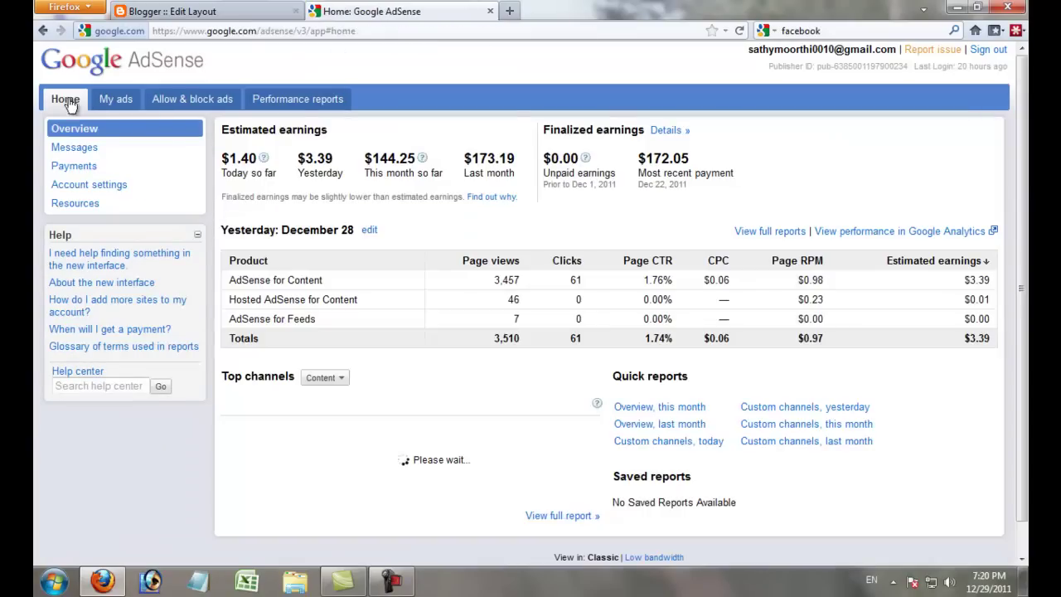
{"action": "scroll", "coordinate": [330, 340], "scroll_direction": "down", "scroll_amount": 3}
{"action": "left_click_drag", "start_coordinate": [236, 236], "coordinate": [322, 242]}
{"action": "double_click", "coordinate": [330, 237]}
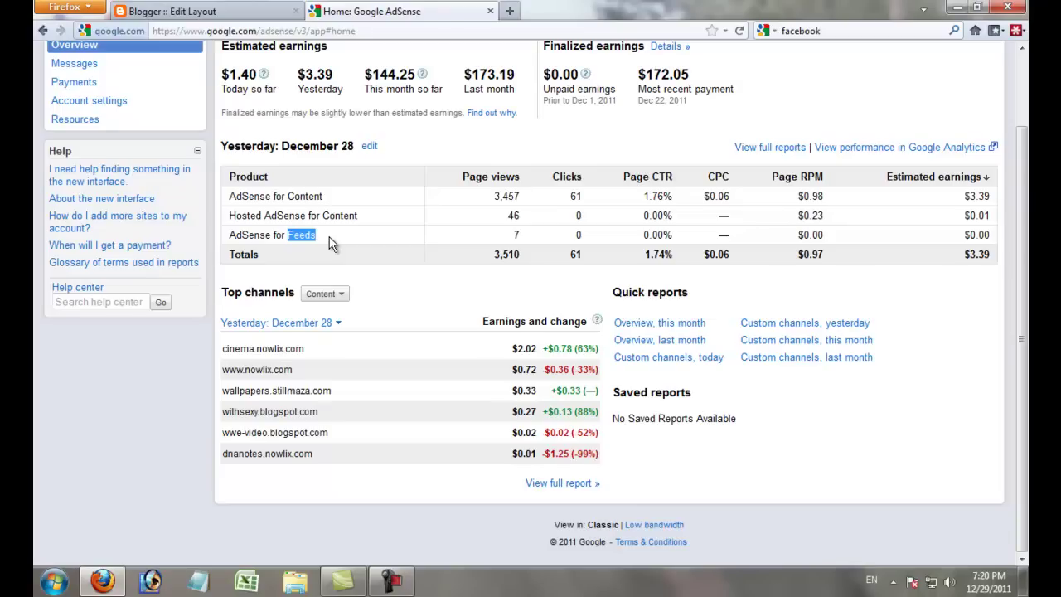